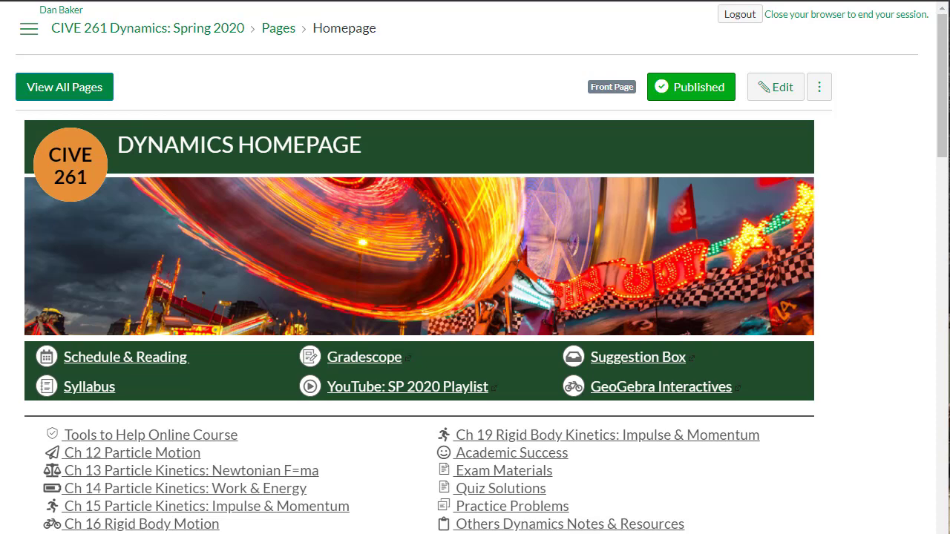
# - Expand and then collapse the Friday, March 27 and Monday, March 30 to-do panels to review them
pyautogui.moveTo(942, 85); pyautogui.dragTo(937, 298)
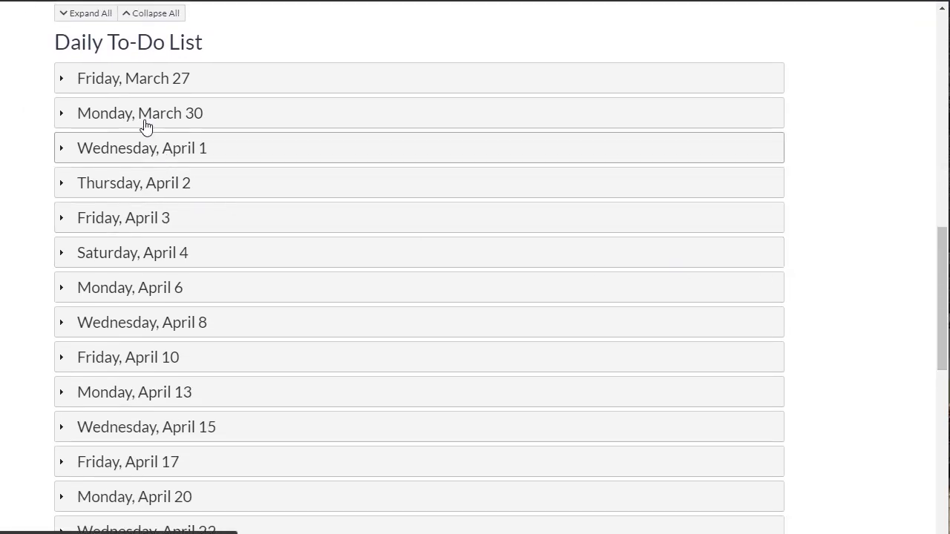
pyautogui.click(126, 79)
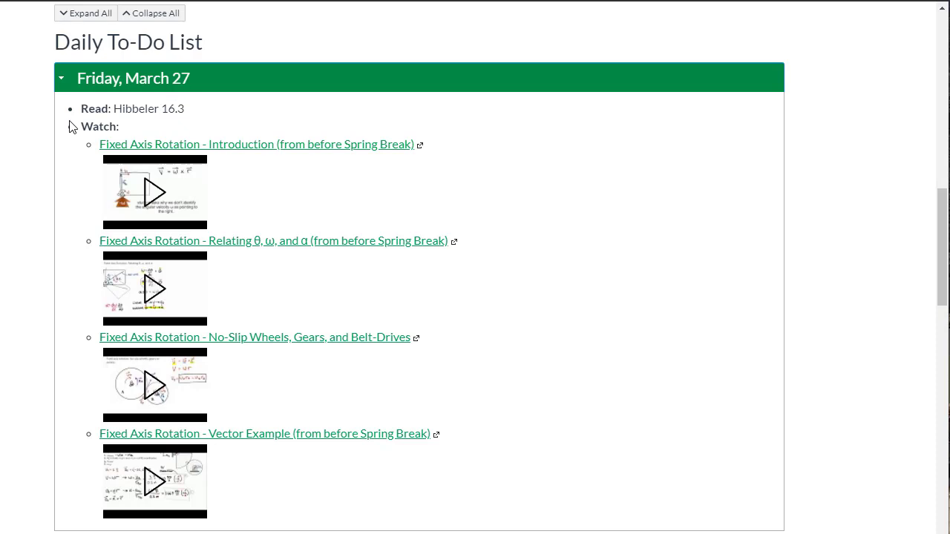
pyautogui.scroll(-2, 613, 317)
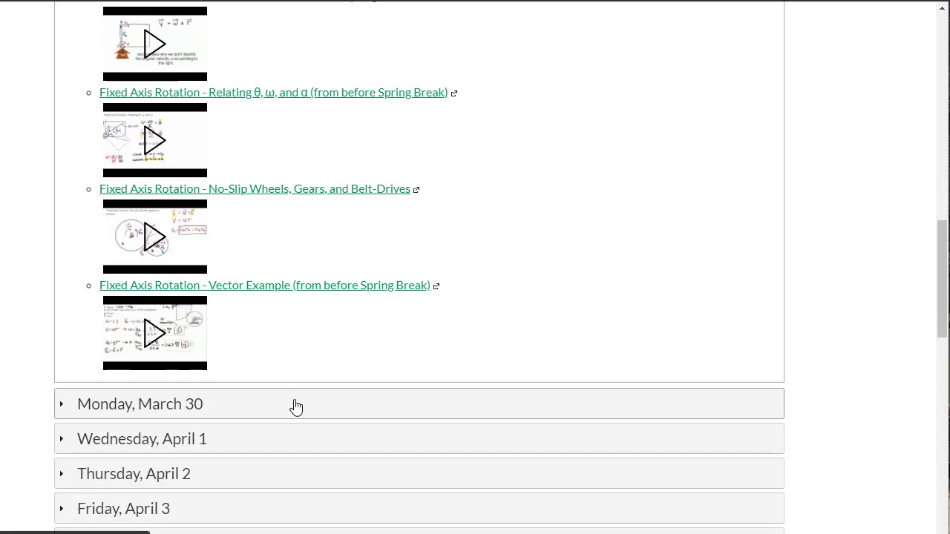
pyautogui.click(203, 409)
pyautogui.scroll(-2, 423, 358)
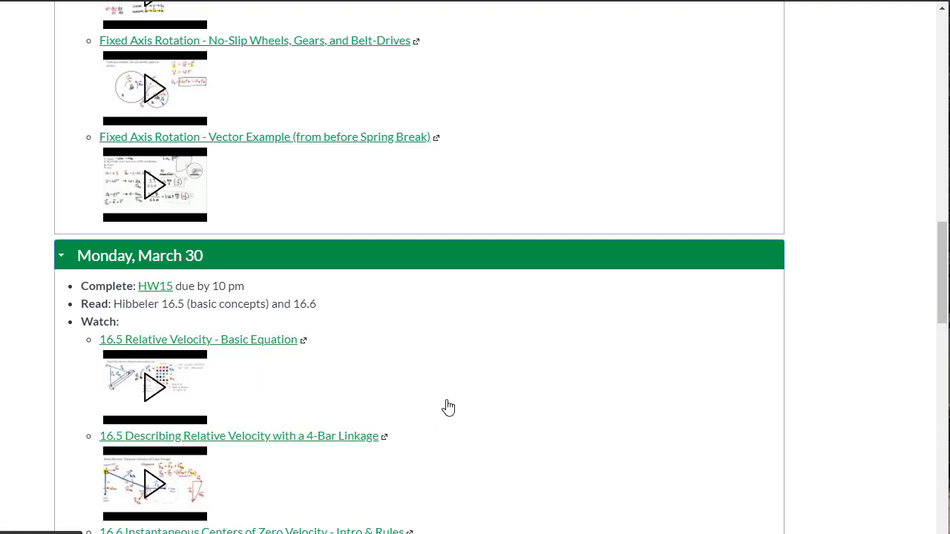
pyautogui.scroll(3, 501, 363)
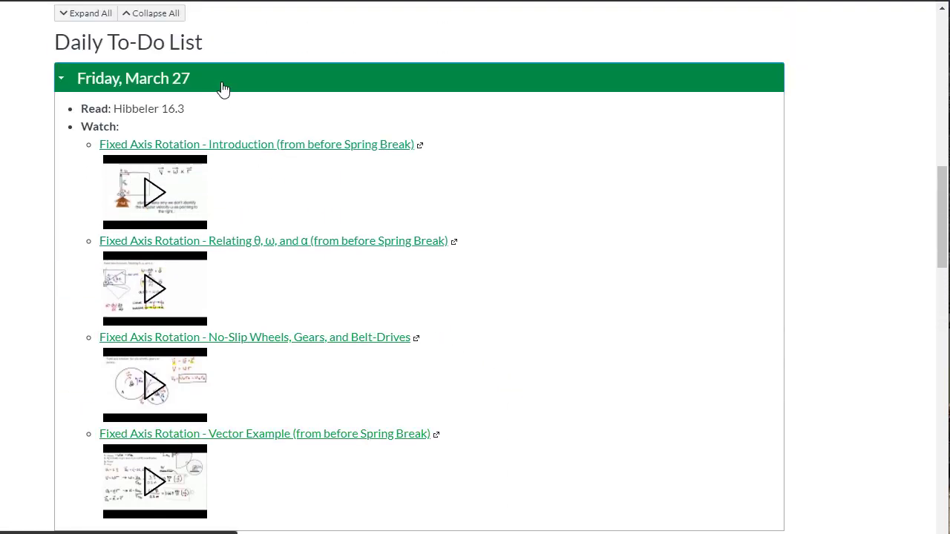
pyautogui.click(224, 87)
pyautogui.click(247, 115)
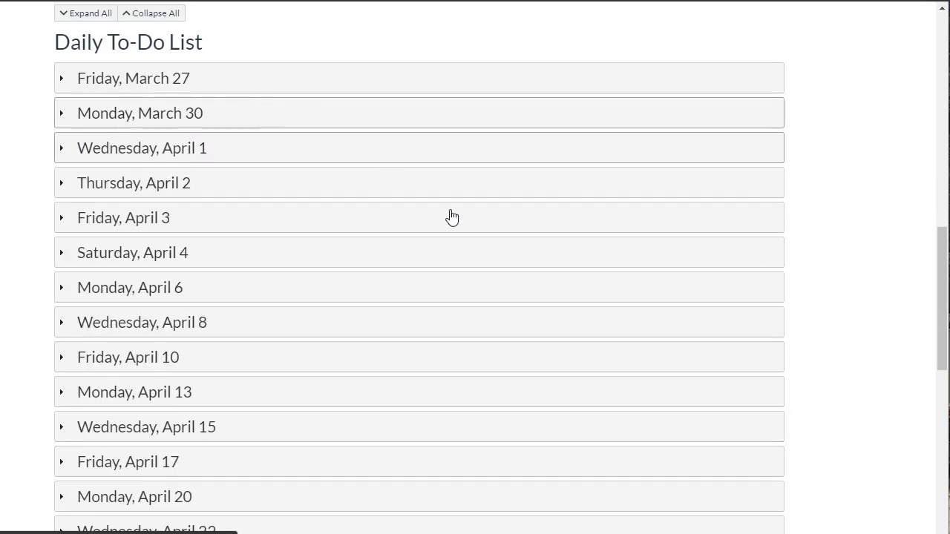
pyautogui.scroll(-8, 470, 280)
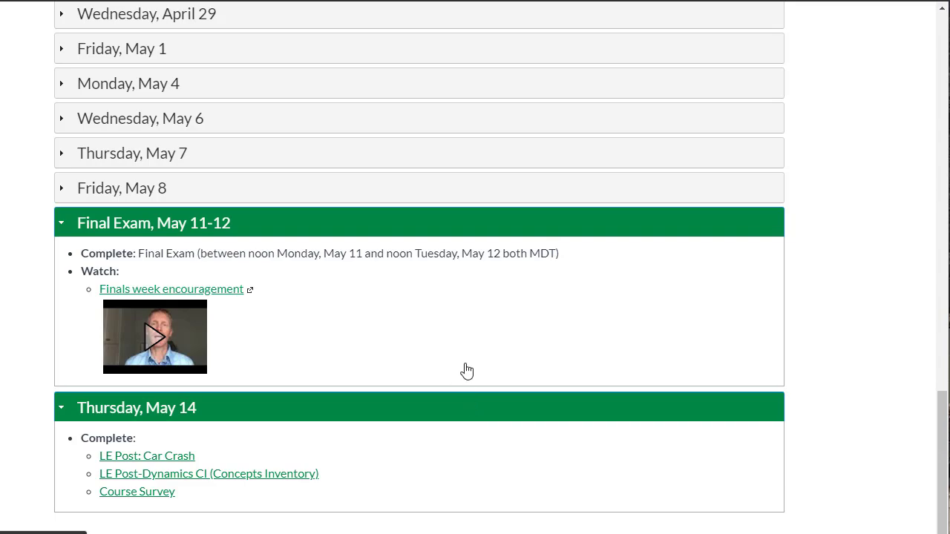
pyautogui.scroll(15, 480, 367)
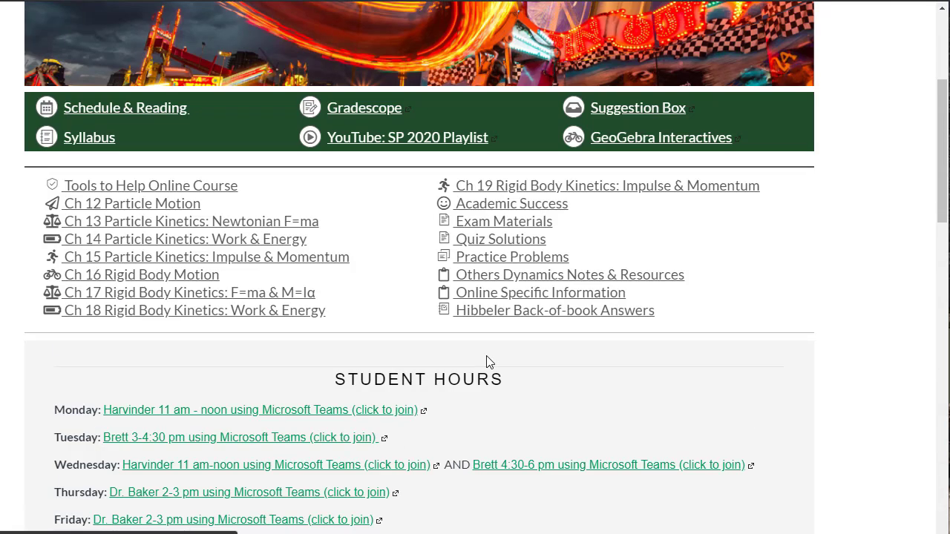
pyautogui.scroll(3, 490, 361)
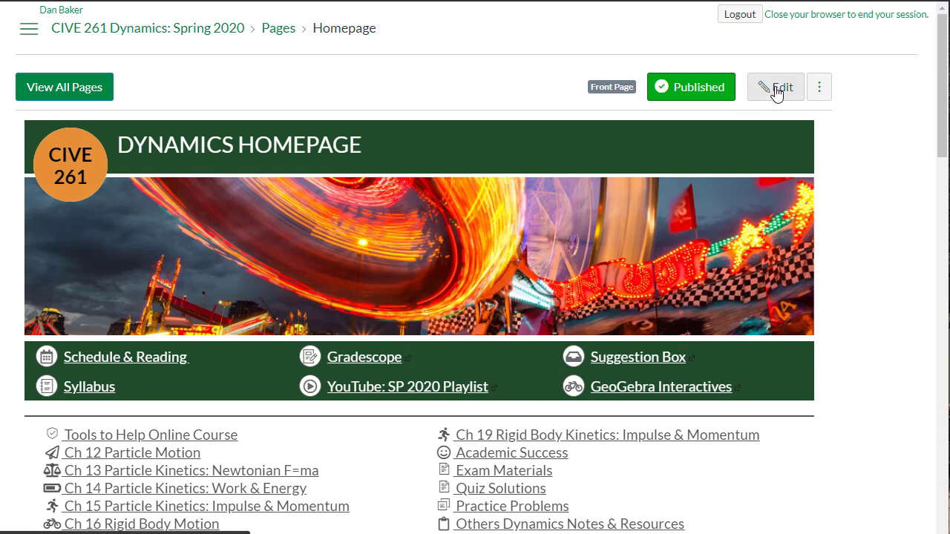
# - Edit the Homepage in a taller editor, launch Design Tools and hide the course navigation
pyautogui.click(776, 90)
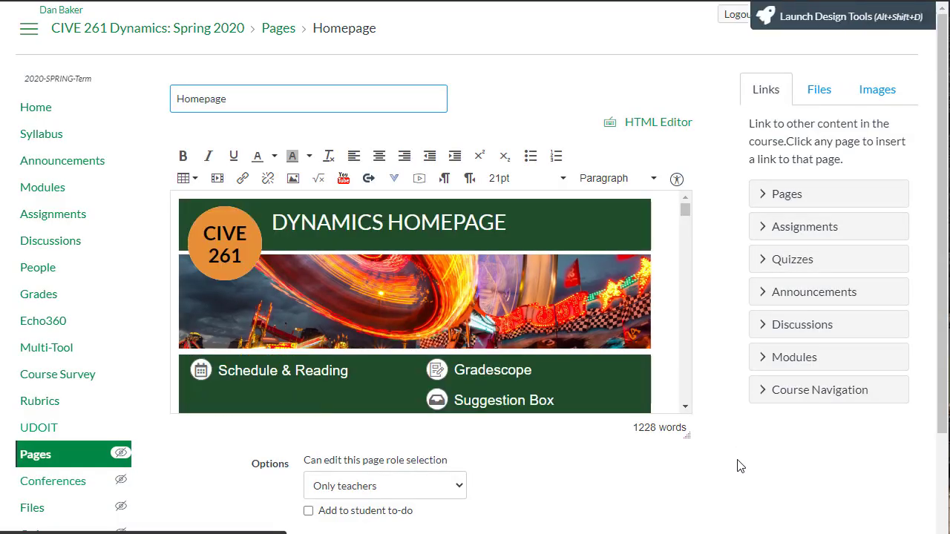
pyautogui.moveTo(688, 435); pyautogui.dragTo(696, 530)
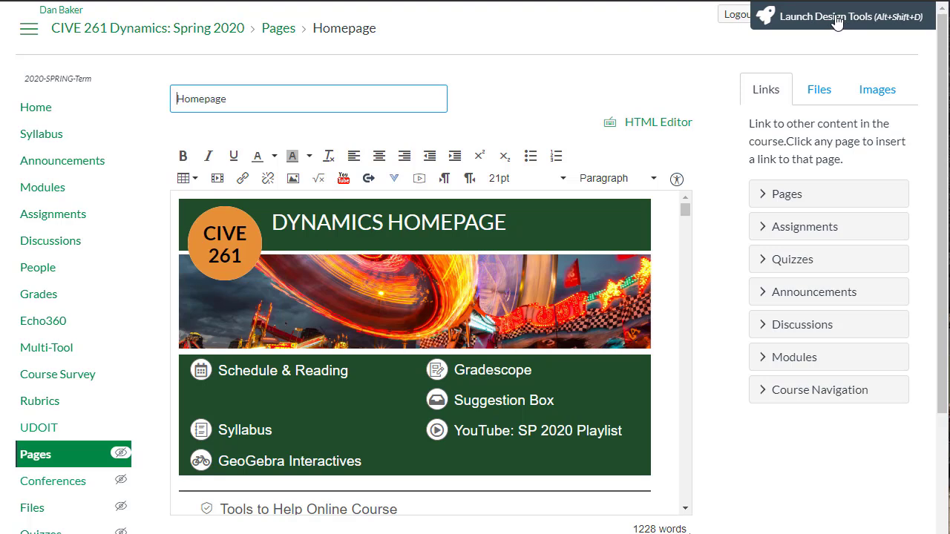
pyautogui.click(837, 22)
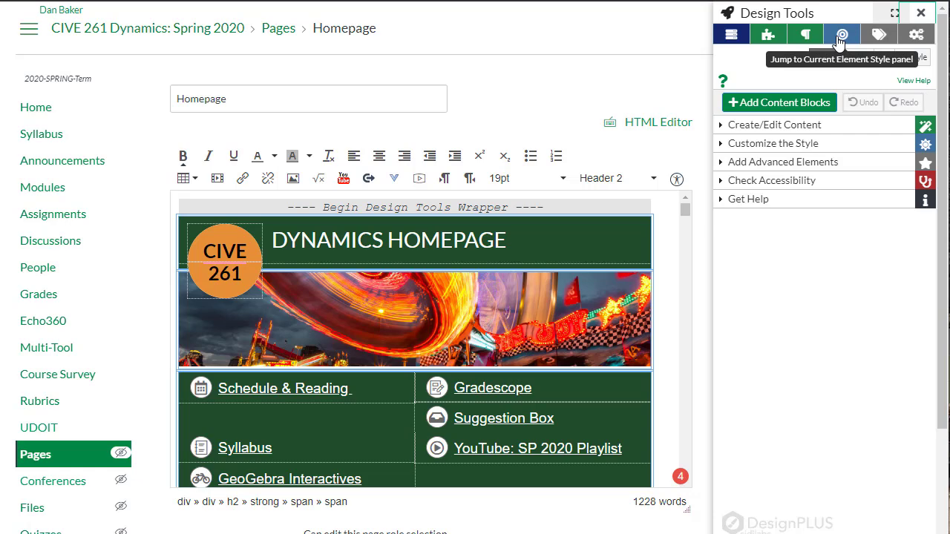
pyautogui.click(29, 30)
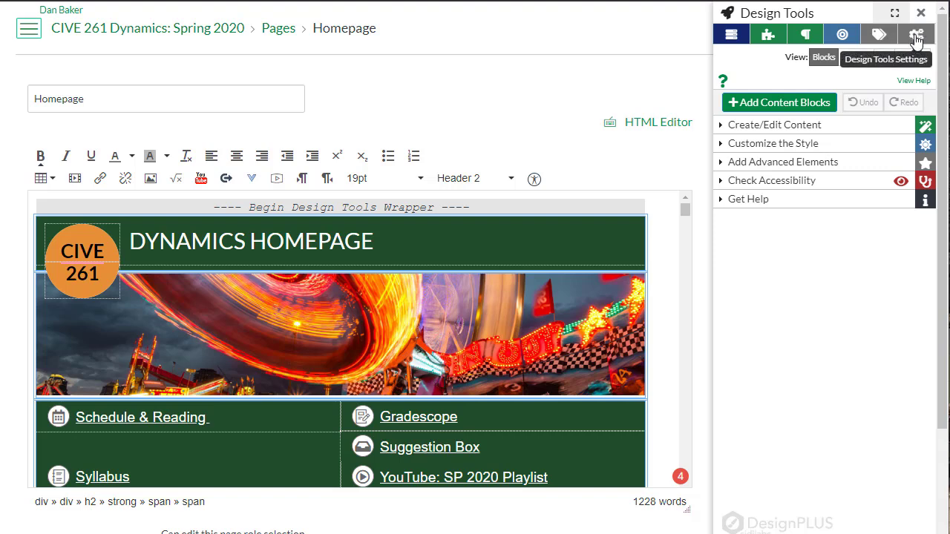
# - Confirm Accordions | Tabs is switched on under Add Advanced Elements in Design Tools settings
pyautogui.click(916, 41)
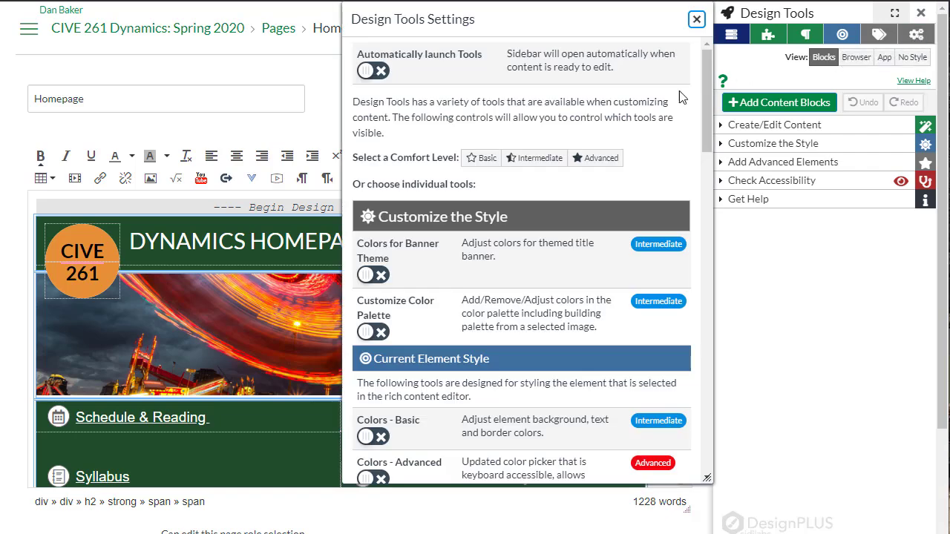
pyautogui.scroll(-5, 483, 223)
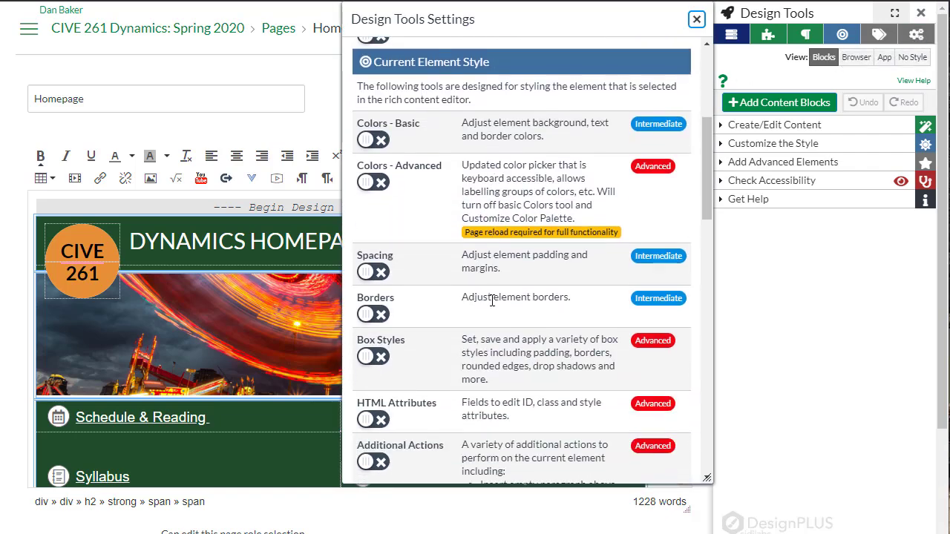
pyautogui.scroll(-9, 492, 300)
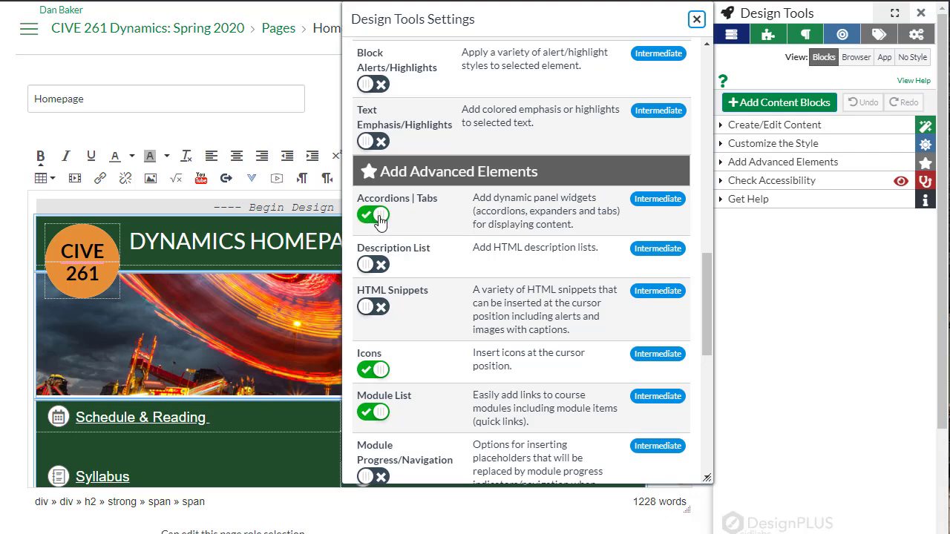
pyautogui.click(696, 19)
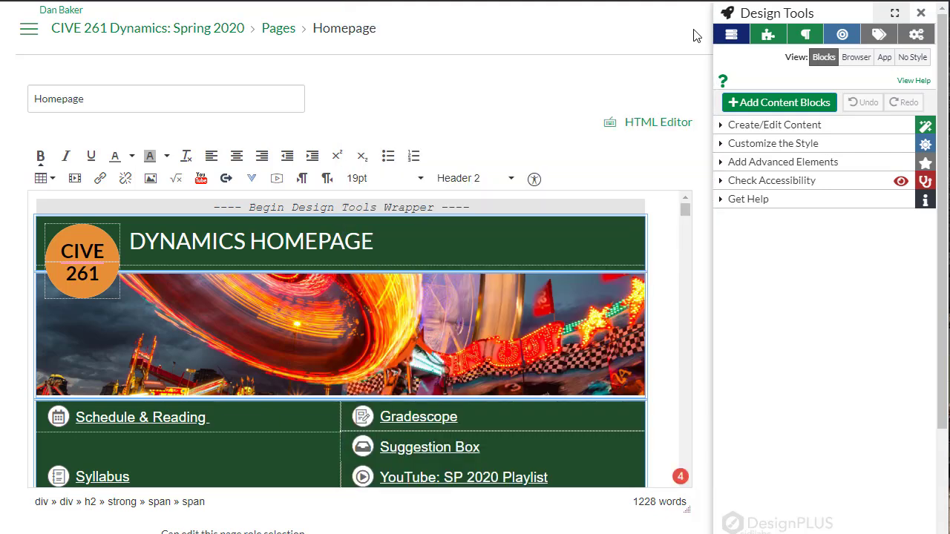
# - Show the Add Advanced Elements options and place the cursor in the Daily To-Do List heading
pyautogui.click(784, 164)
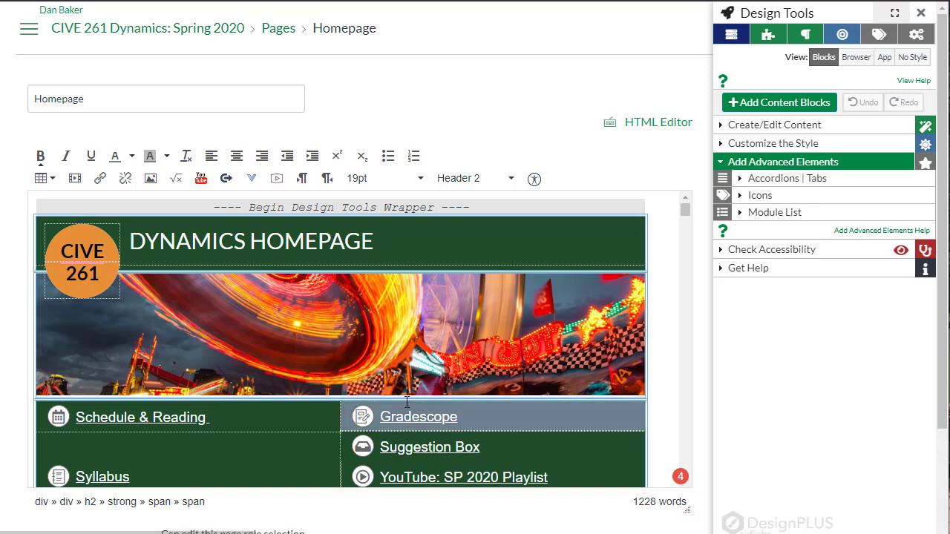
pyautogui.scroll(-10, 418, 394)
pyautogui.scroll(-10, 418, 395)
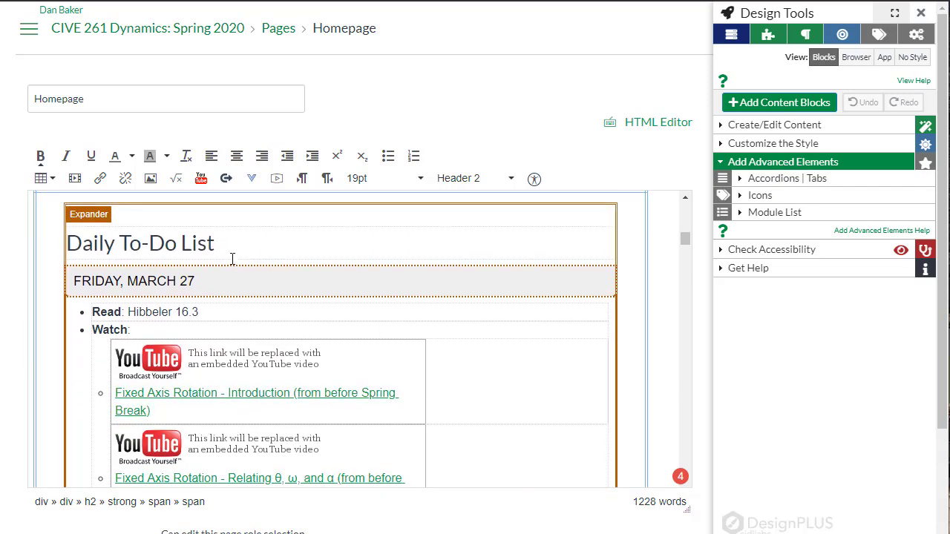
pyautogui.click(228, 242)
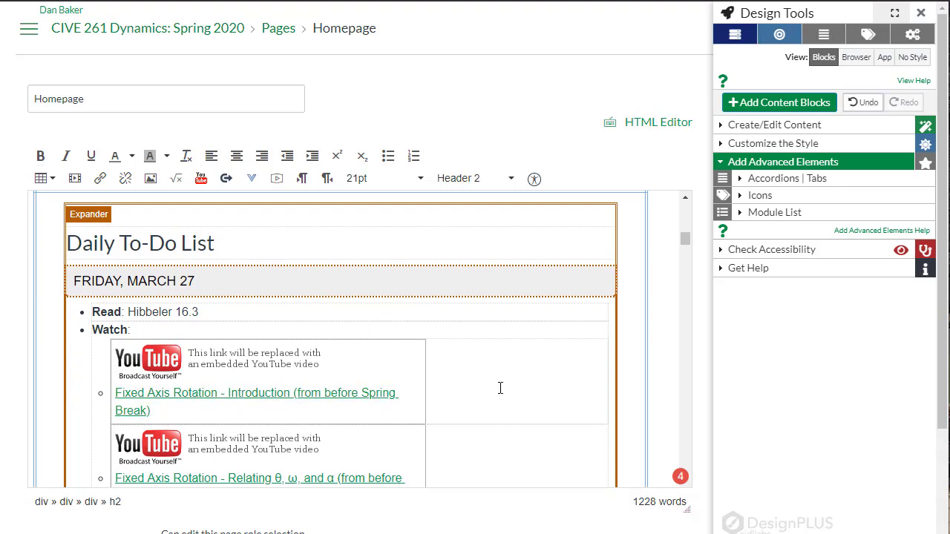
pyautogui.scroll(-8, 492, 373)
pyautogui.scroll(-2, 494, 368)
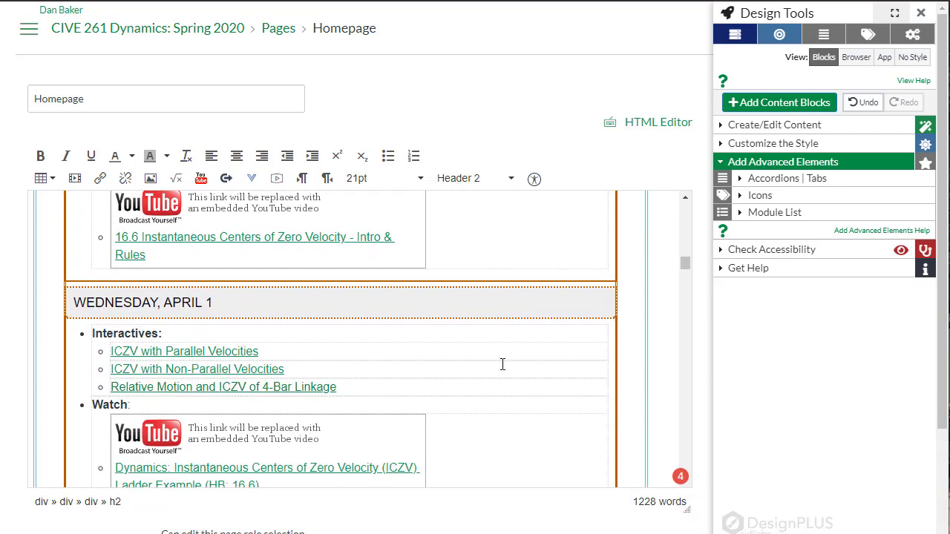
pyautogui.scroll(10, 503, 366)
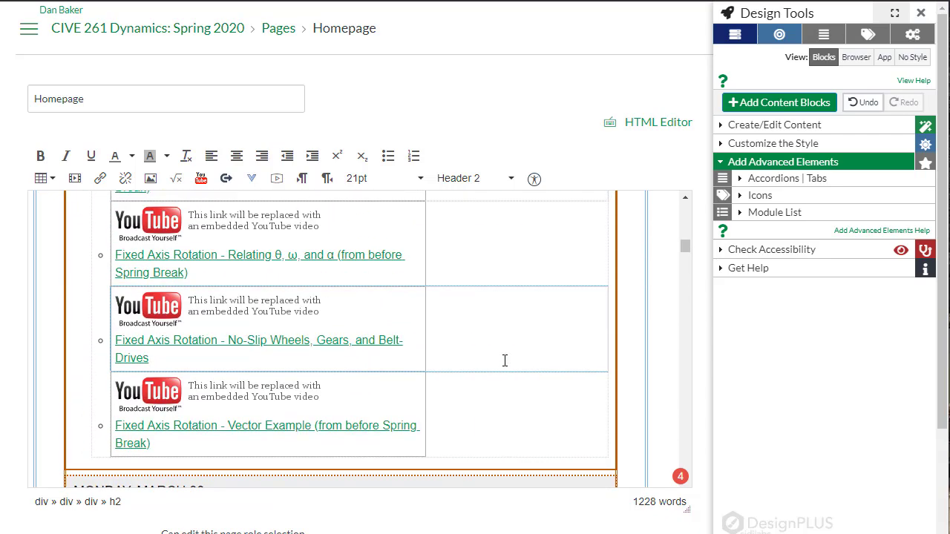
pyautogui.scroll(1, 504, 362)
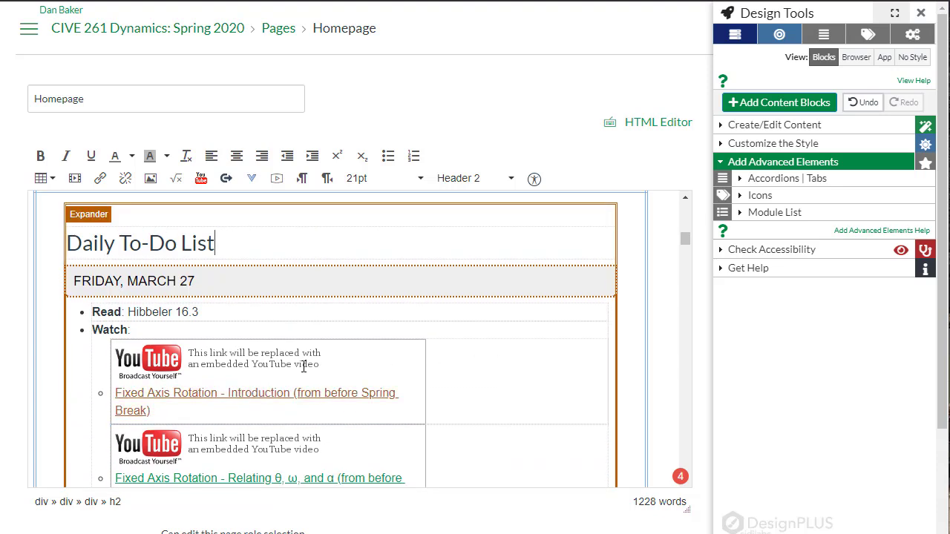
# - Add a new bold 'Complete:' bullet above 'Read' in the Friday, March 27 list
pyautogui.click(95, 310)
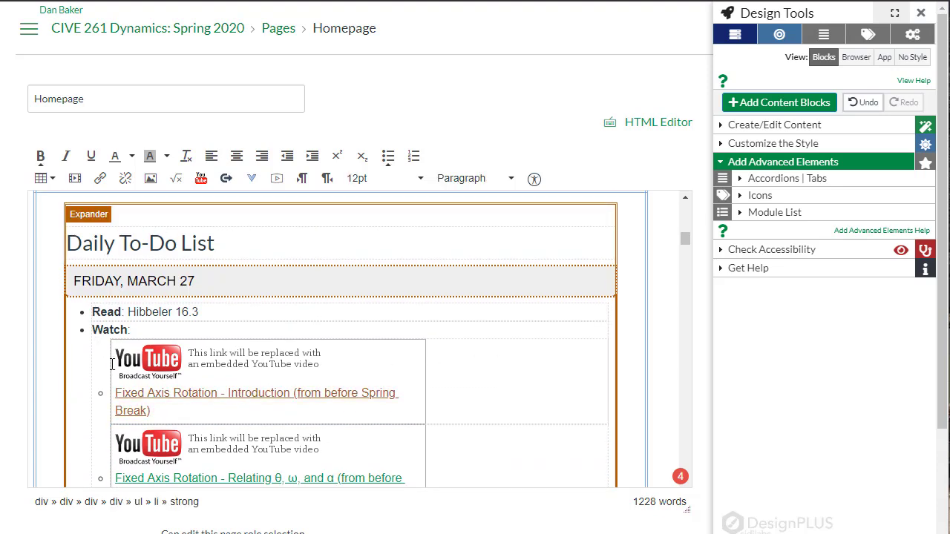
pyautogui.press('Return')
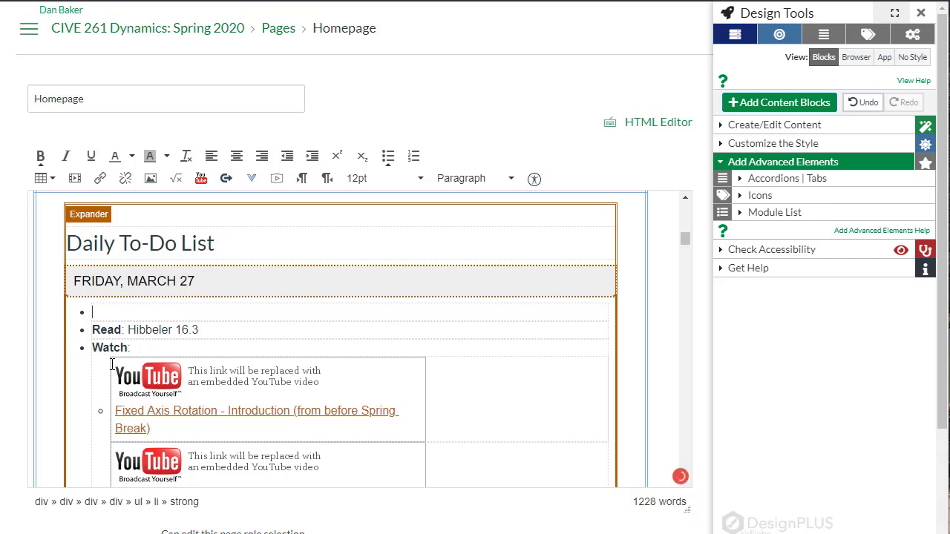
pyautogui.write('Complete:')
pyautogui.hotkey('ctrl', 'b')
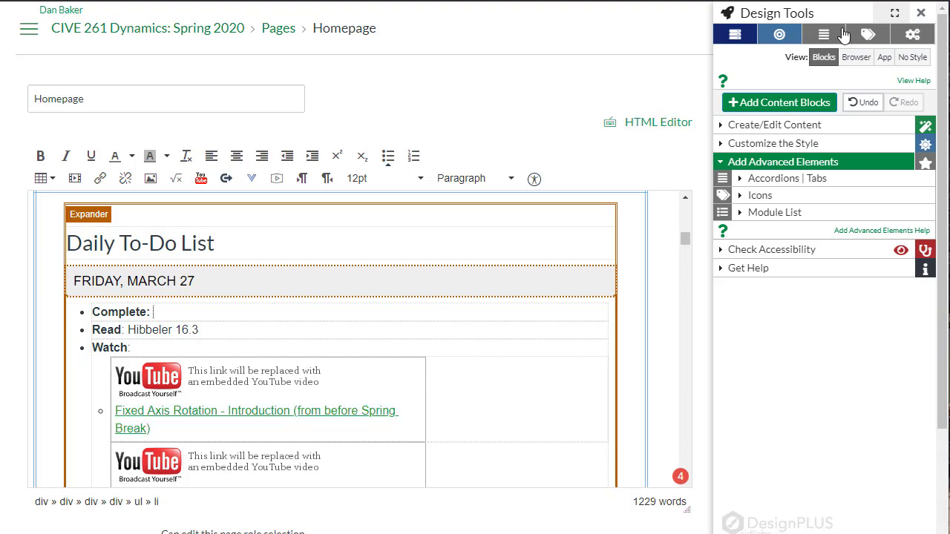
# - Insert an HW04 assignment link after 'Complete:' and link the words 'Homework #4' to HW04
pyautogui.click(921, 17)
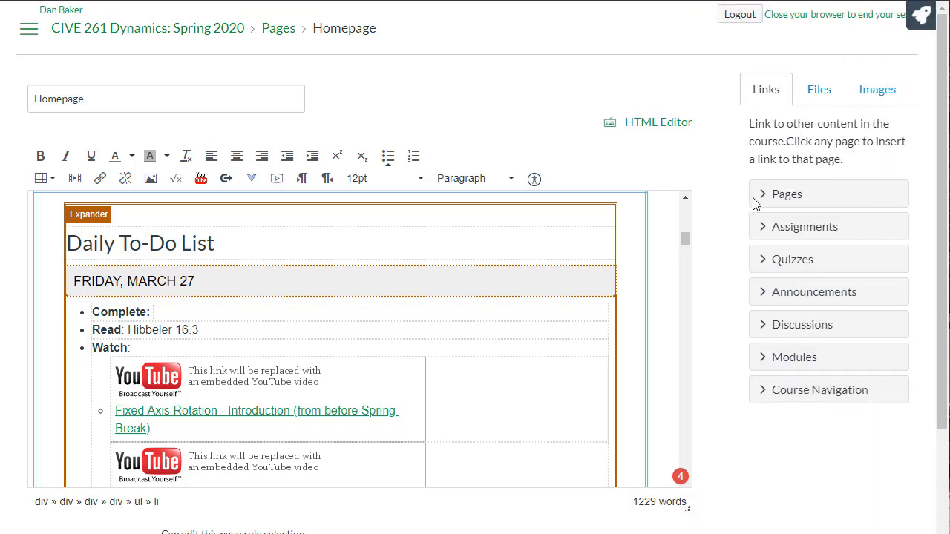
pyautogui.click(799, 231)
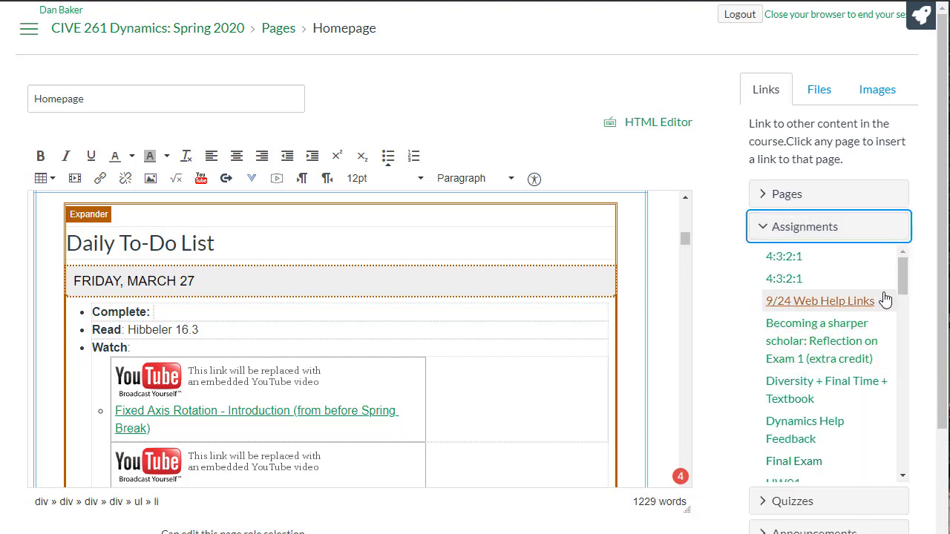
pyautogui.moveTo(905, 281); pyautogui.dragTo(906, 315)
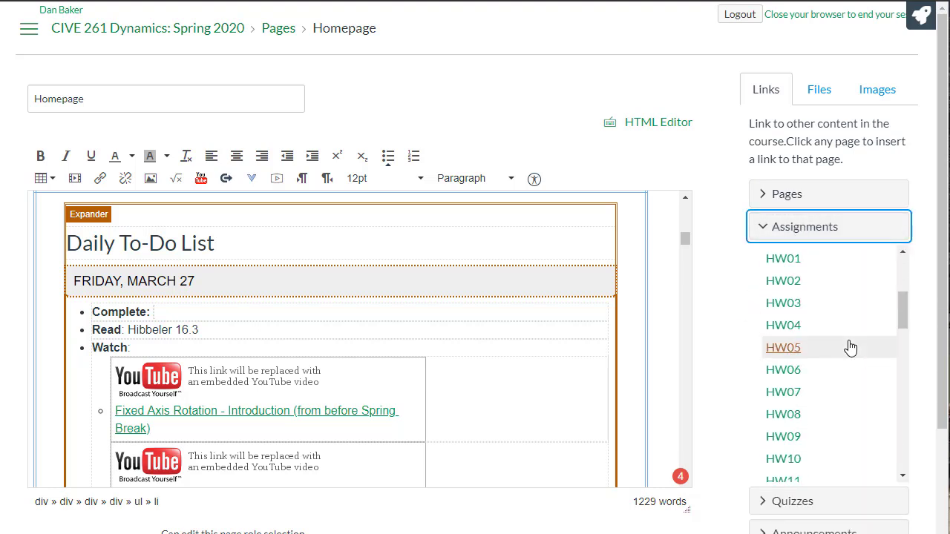
pyautogui.click(784, 326)
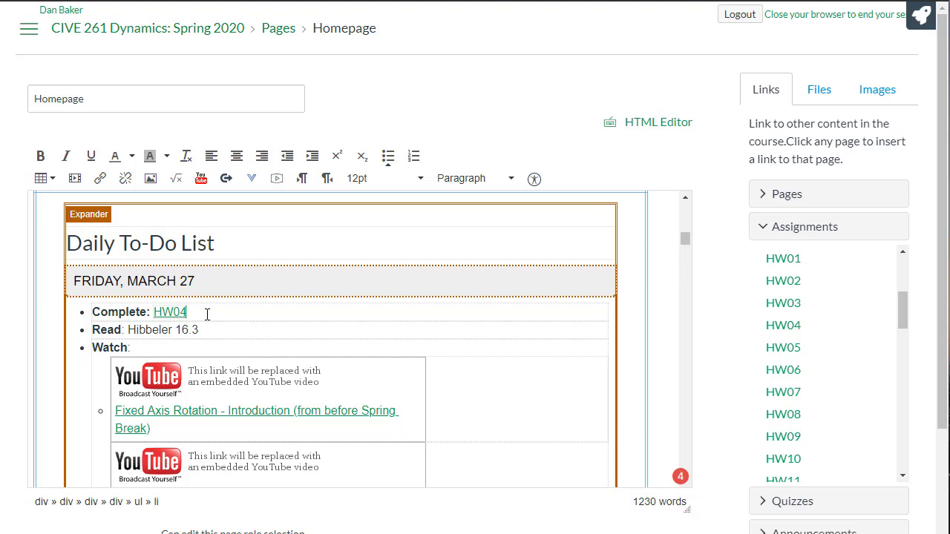
pyautogui.write('omework #4')
pyautogui.moveTo(192, 313); pyautogui.dragTo(264, 312)
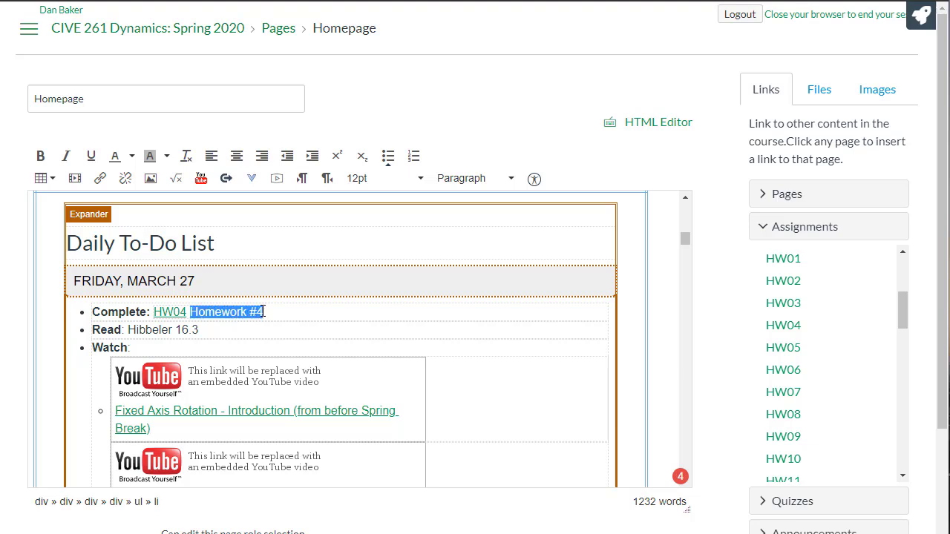
pyautogui.click(781, 330)
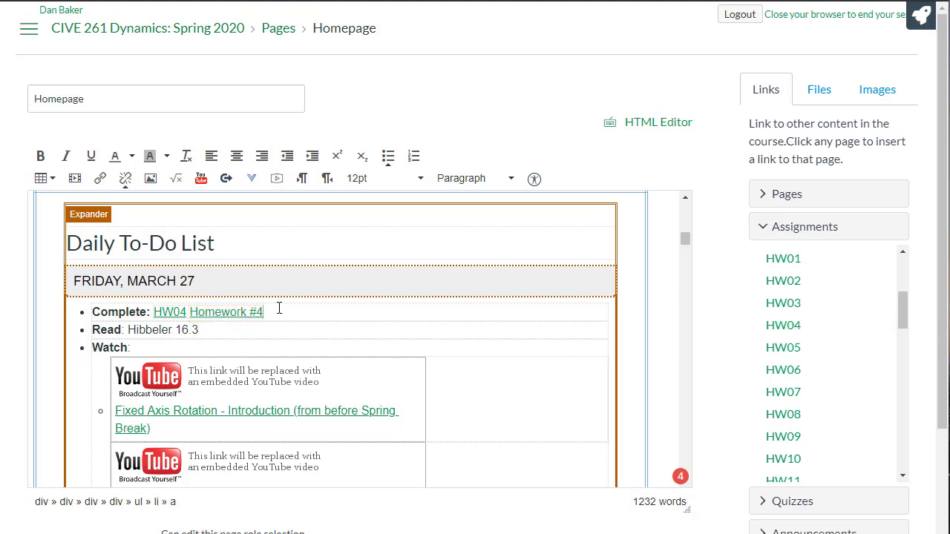
# - Delete the whole Complete line and its empty bullet so the list starts with Read
pyautogui.moveTo(276, 313); pyautogui.dragTo(88, 317)
pyautogui.press('BackSpace')
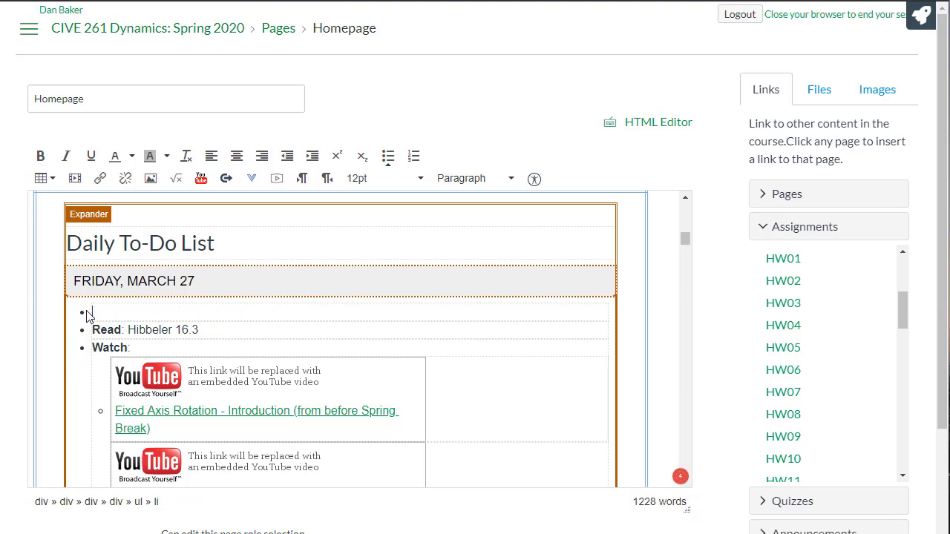
pyautogui.press('BackSpace')
pyautogui.press('Delete')
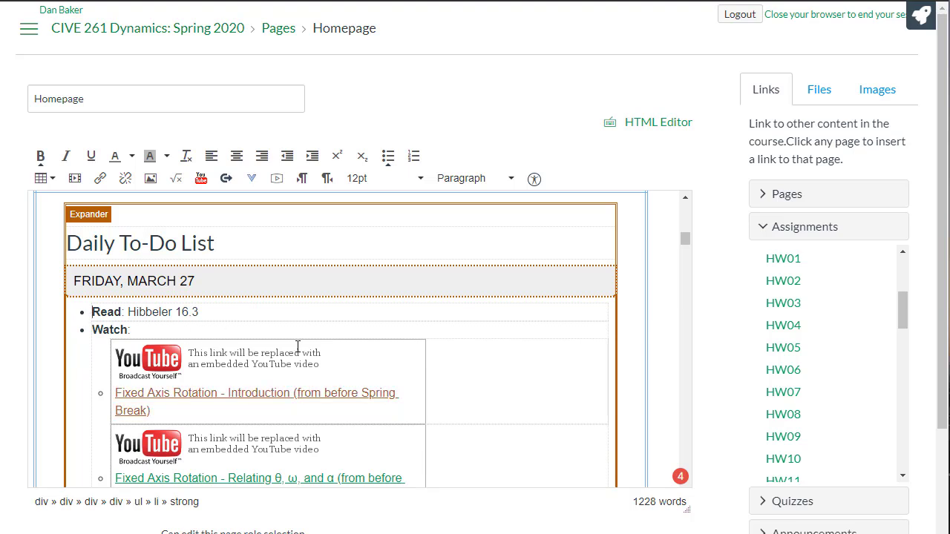
# - Open the Accordions | Tabs editor for the Daily To-Do List and add one more panel
pyautogui.click(861, 24)
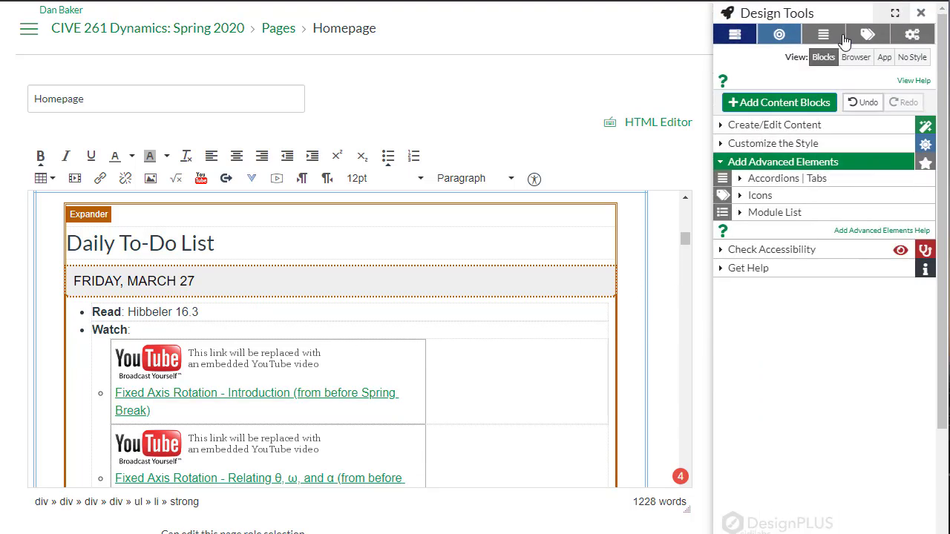
pyautogui.click(734, 178)
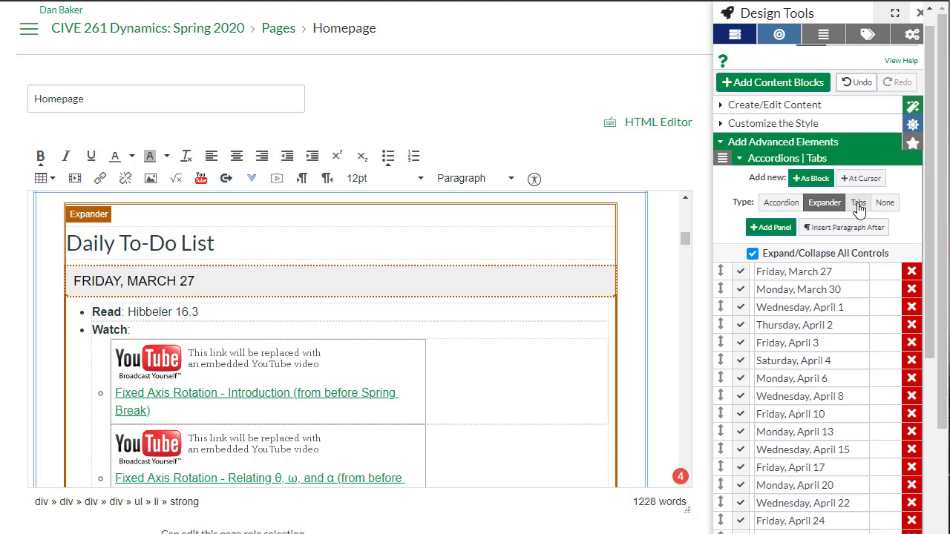
pyautogui.click(470, 309)
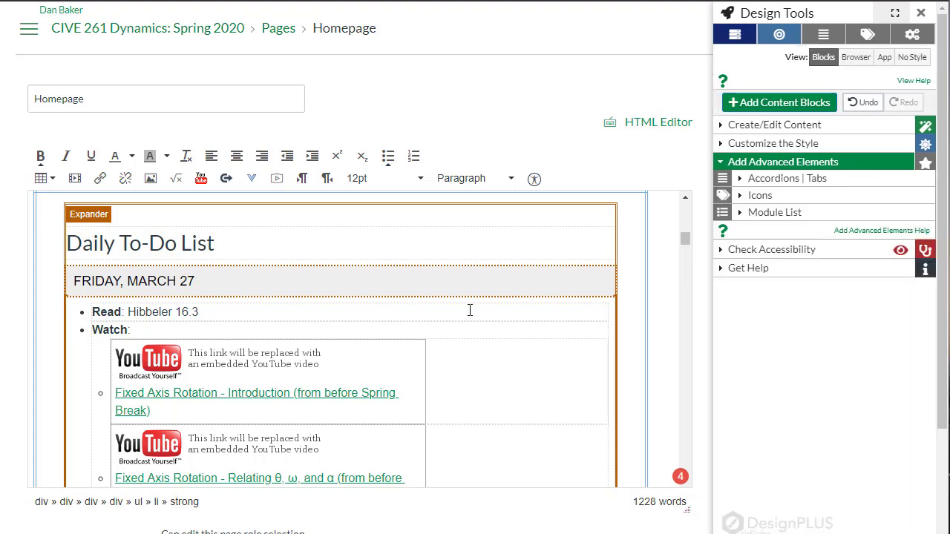
pyautogui.click(806, 178)
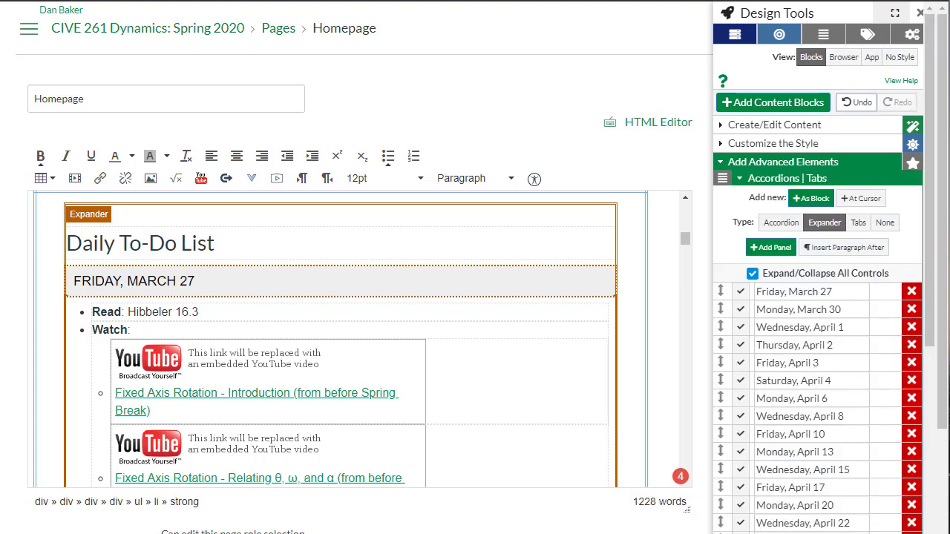
pyautogui.scroll(-1, 933, 233)
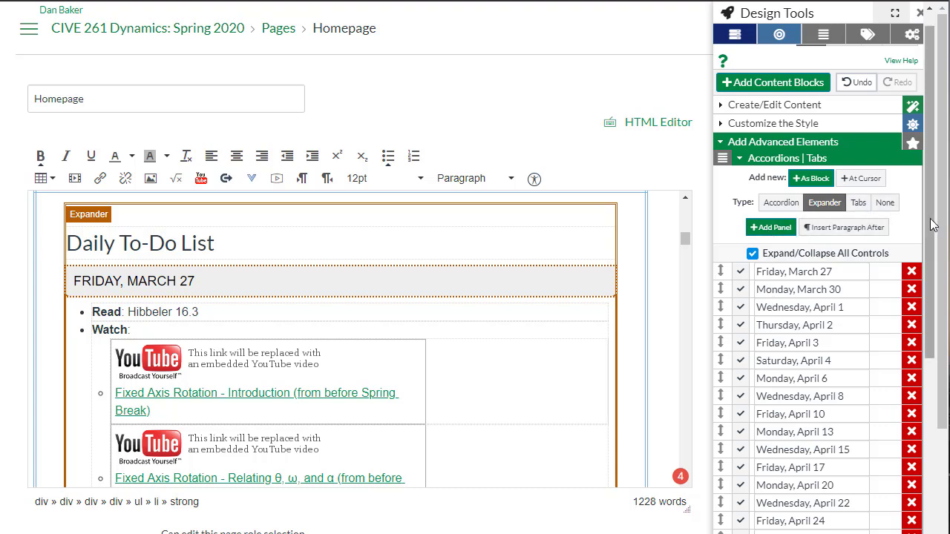
pyautogui.moveTo(932, 226); pyautogui.dragTo(932, 256)
pyautogui.scroll(1, 931, 401)
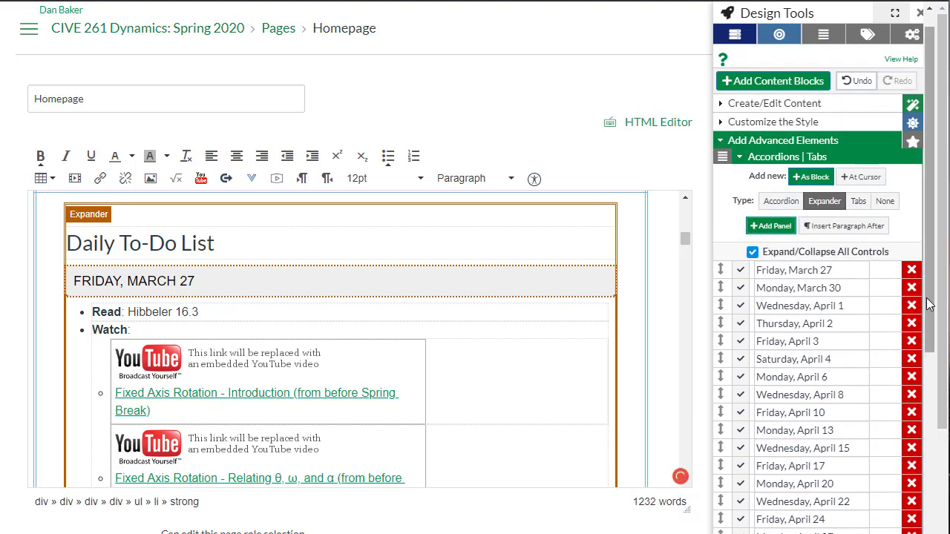
# - Replace the last panel's PANEL HEADING text with 'Tuesday, June 23'
pyautogui.scroll(-4, 904, 476)
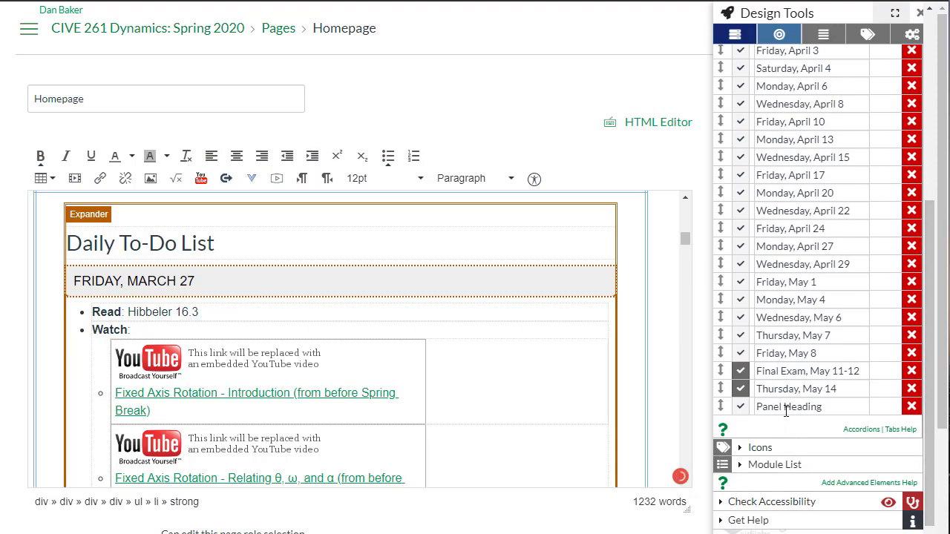
pyautogui.click(785, 408)
pyautogui.moveTo(686, 236); pyautogui.dragTo(687, 468)
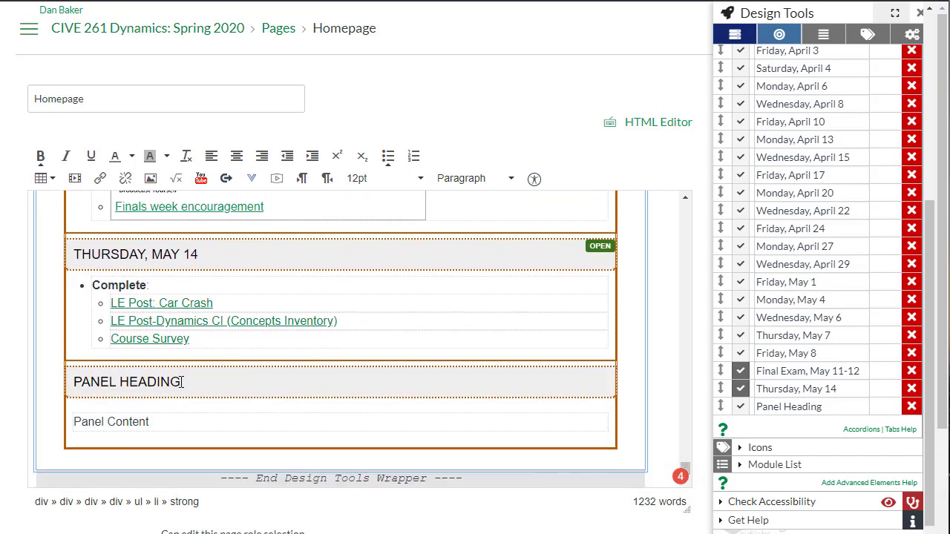
pyautogui.tripleClick(76, 382)
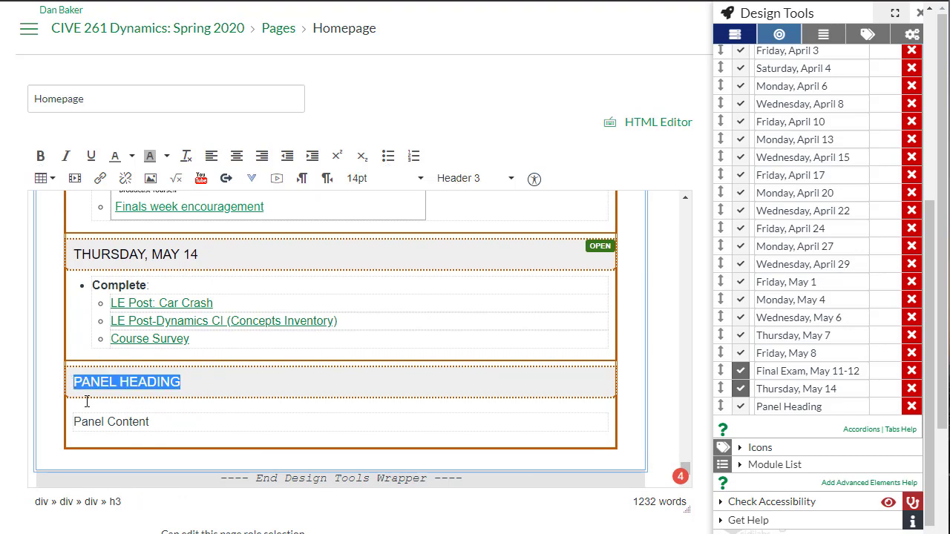
pyautogui.write(';TU')
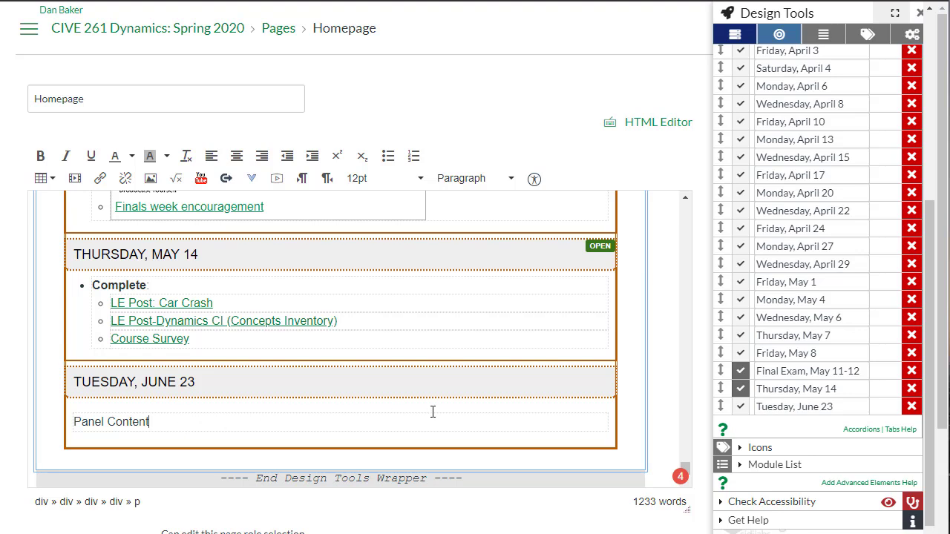
# - Move default-open from Thursday, May 14 to Tuesday, June 23 and set its content to 'Hello!'
pyautogui.click(740, 390)
pyautogui.click(741, 406)
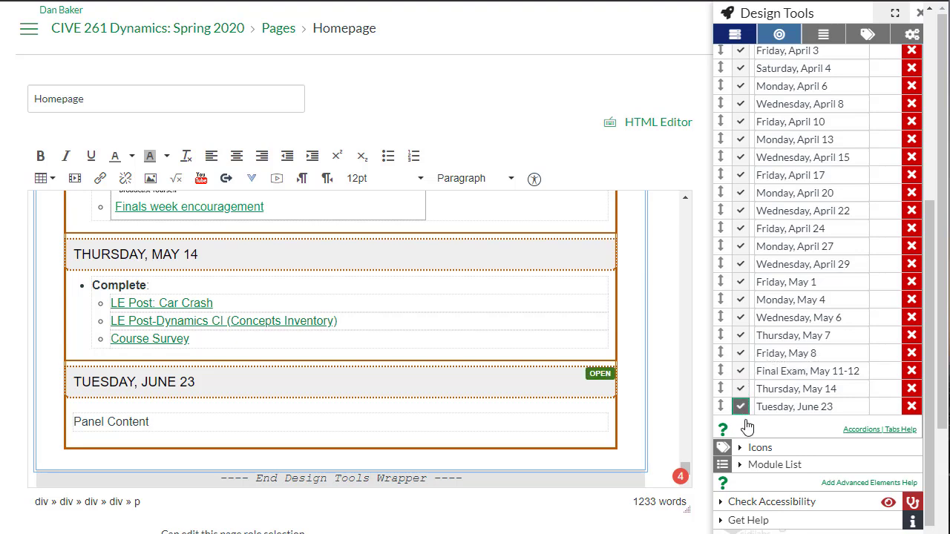
pyautogui.tripleClick(55, 421)
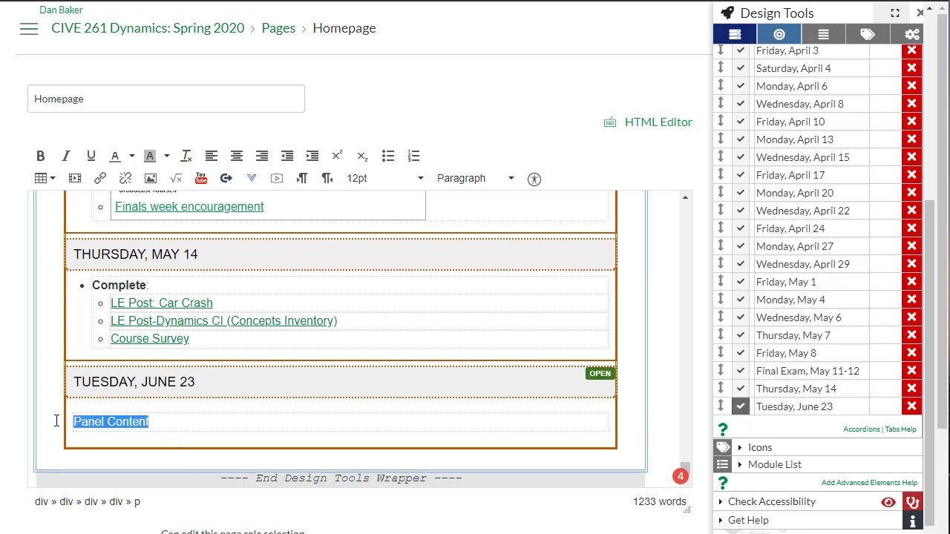
pyautogui.write('Hellow')
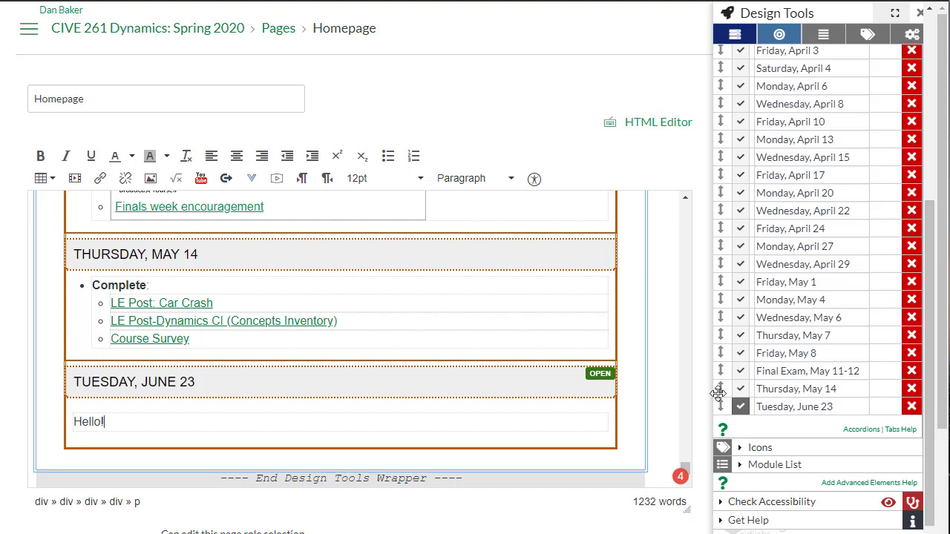
pyautogui.moveTo(717, 389)
pyautogui.mouseDown()
pyautogui.moveTo(717, 366)
pyautogui.moveTo(719, 393)
pyautogui.mouseUp()
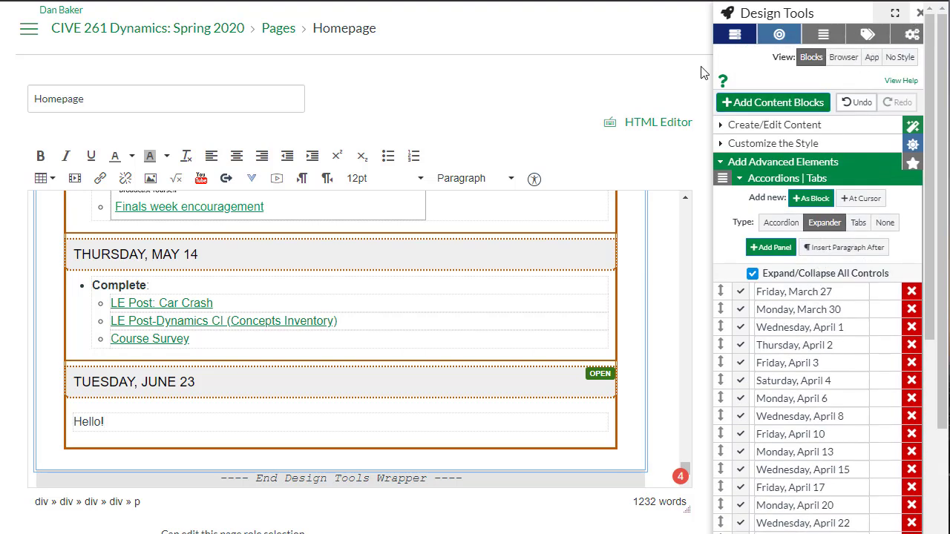
# - Save the Homepage and scroll the published page to check the Daily To-Do List
pyautogui.scroll(-2, 628, 374)
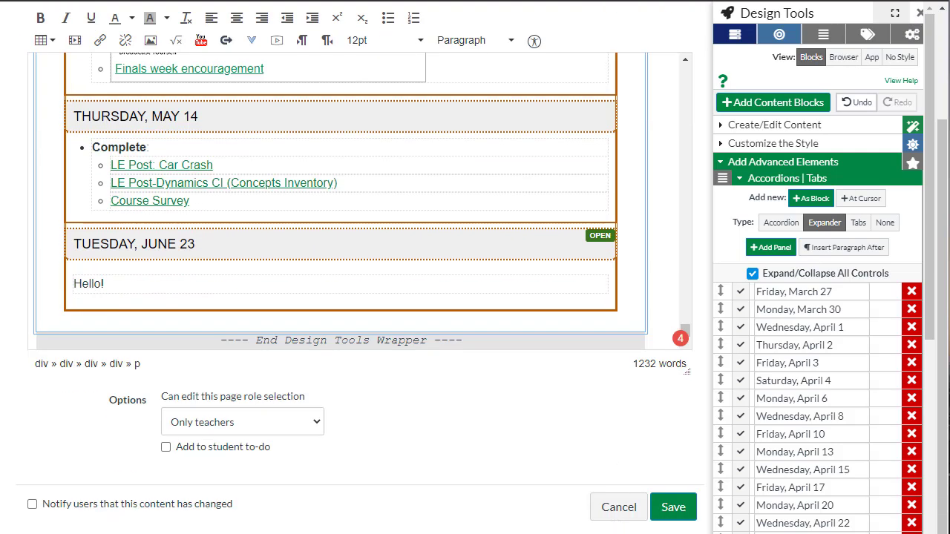
pyautogui.click(674, 508)
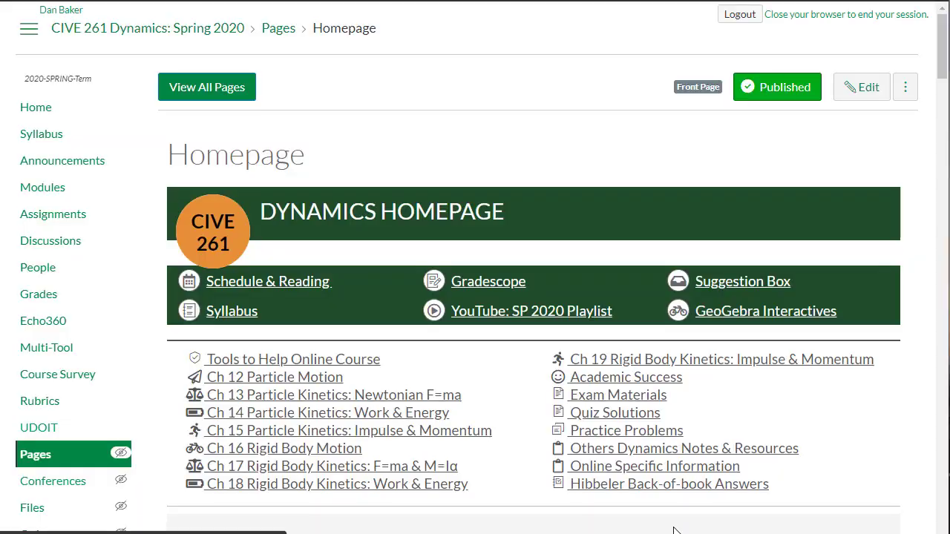
pyautogui.scroll(-8, 563, 401)
pyautogui.scroll(-9, 562, 399)
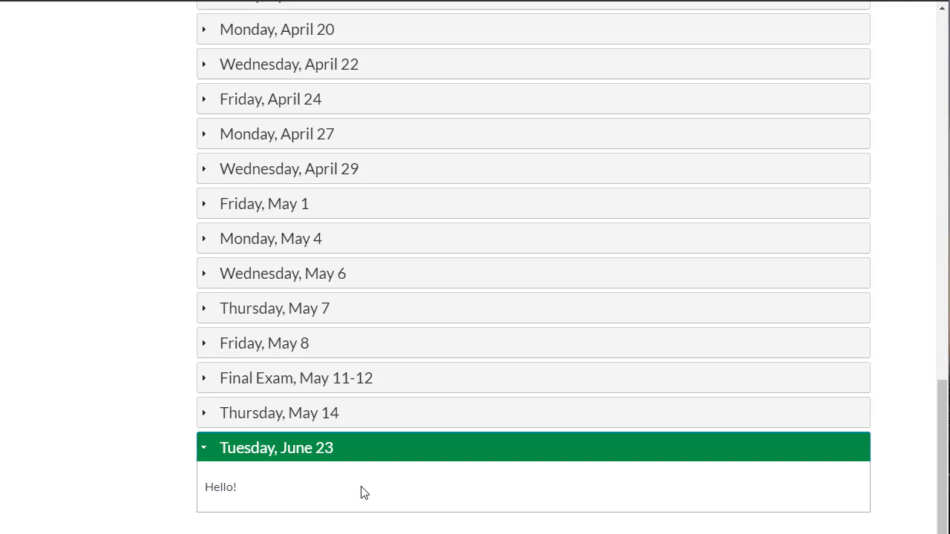
pyautogui.scroll(6, 394, 488)
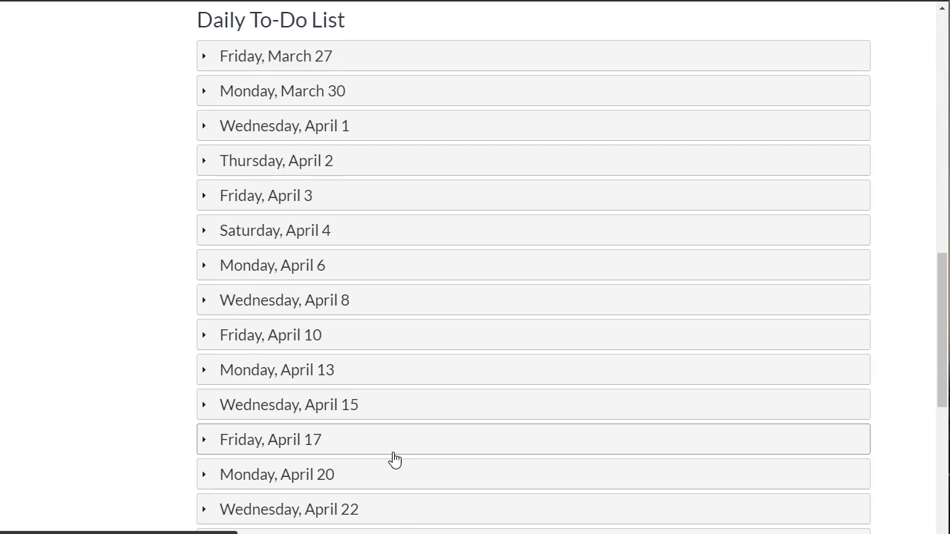